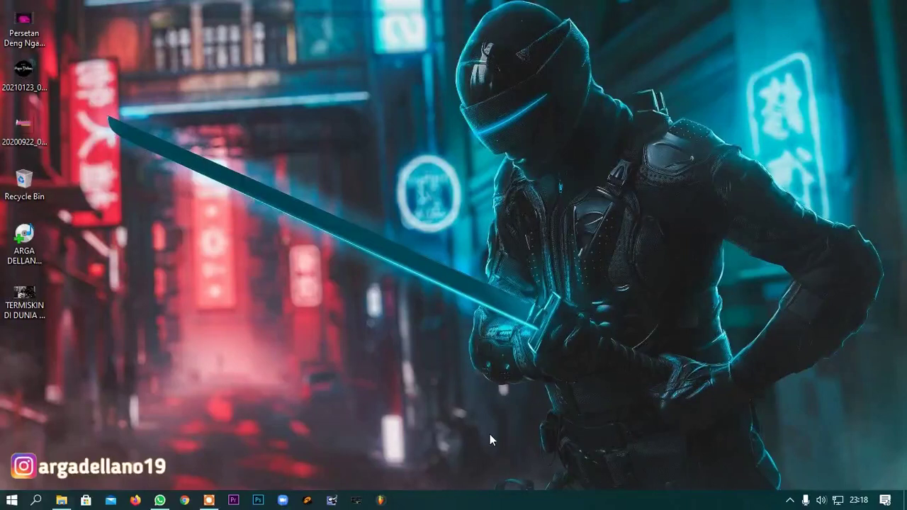
Step: Play the original TERMISKIN DI DUNIA song from the desktop, skipping ahead to about 0:25, and close the player
double_click(21, 311)
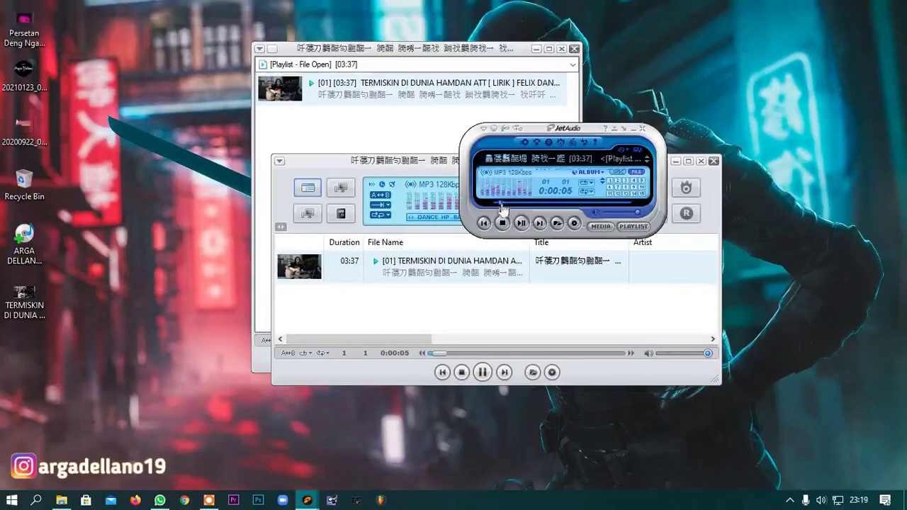
drag(512, 204, 532, 202)
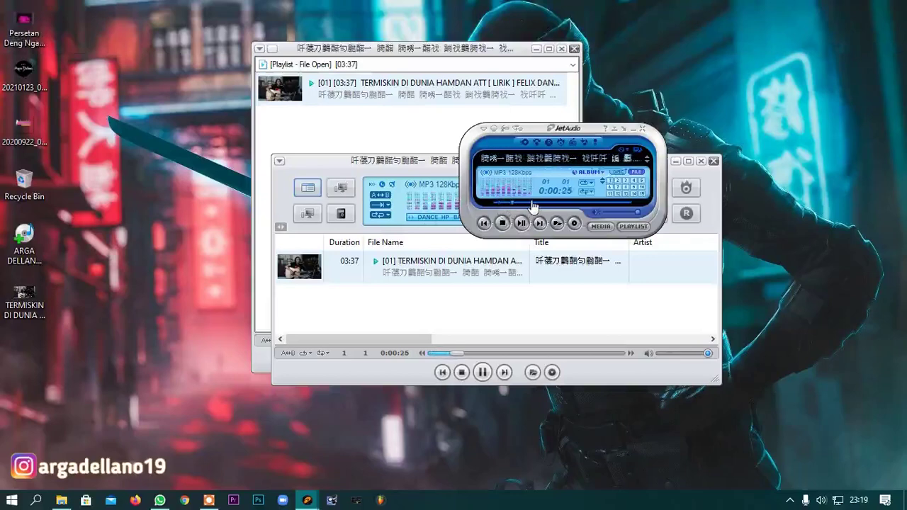
click(639, 131)
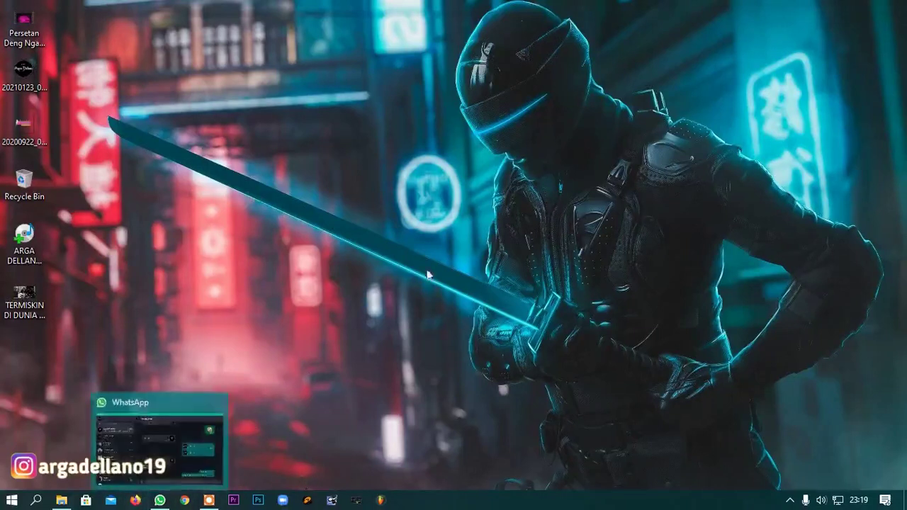
Step: Switch to Firefox, dismiss the default browser prompt, and find and open the Acapella Extractor site through a search for "acapella extractor"
click(136, 500)
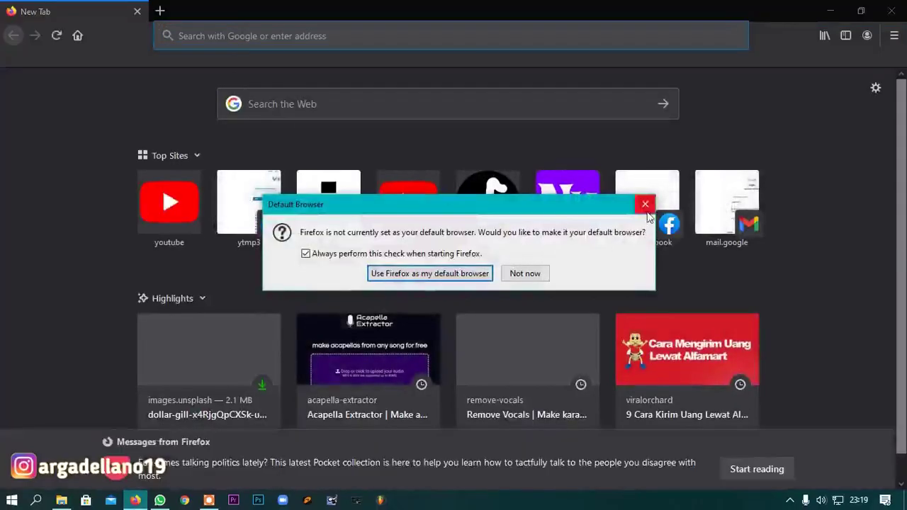
click(645, 205)
click(275, 37)
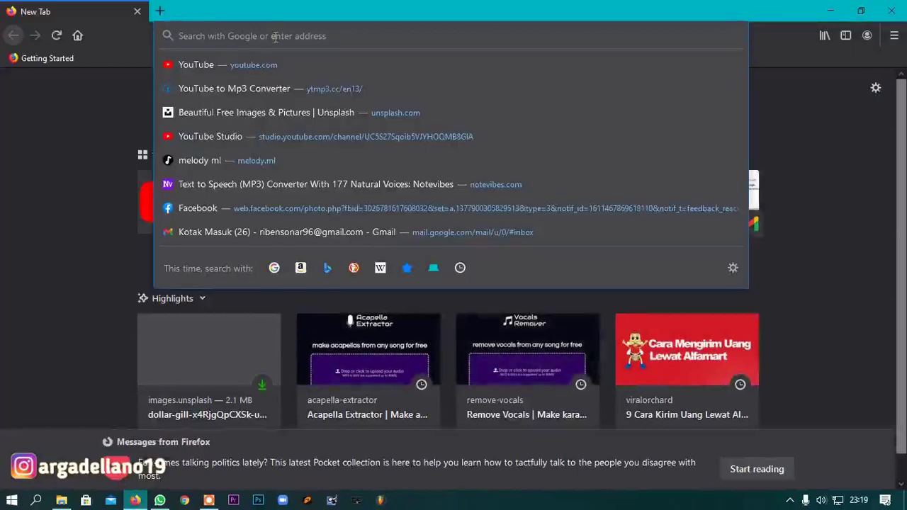
text(aca)
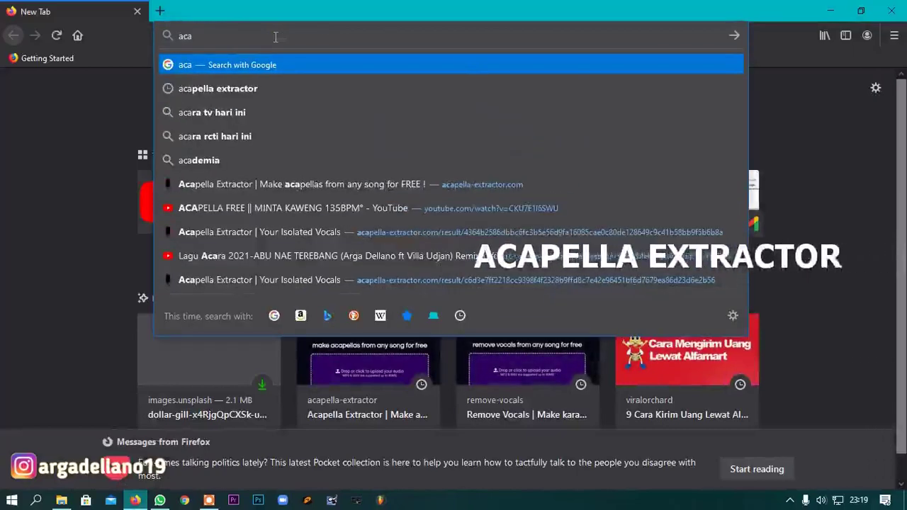
text(p)
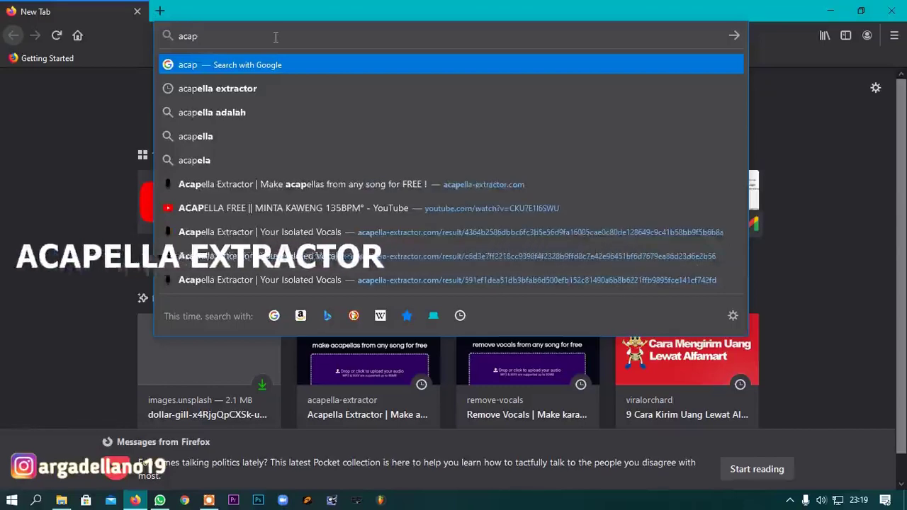
click(224, 89)
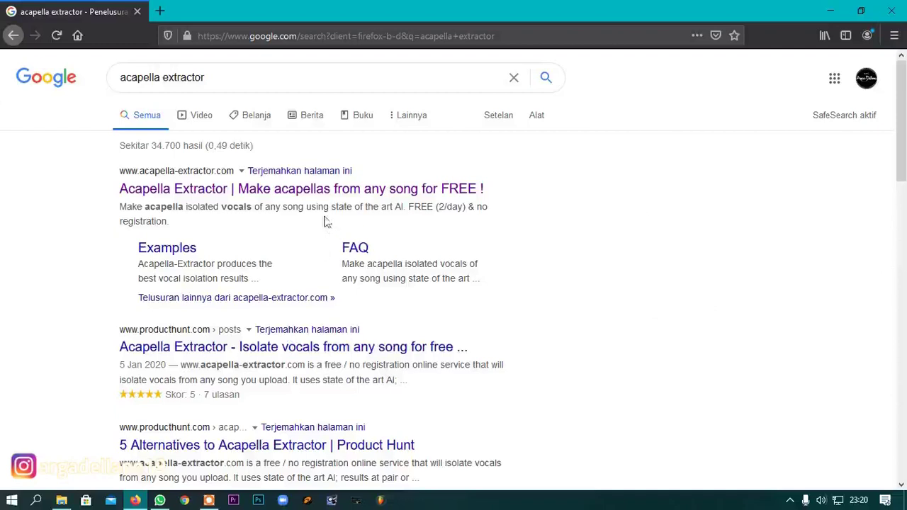
click(161, 190)
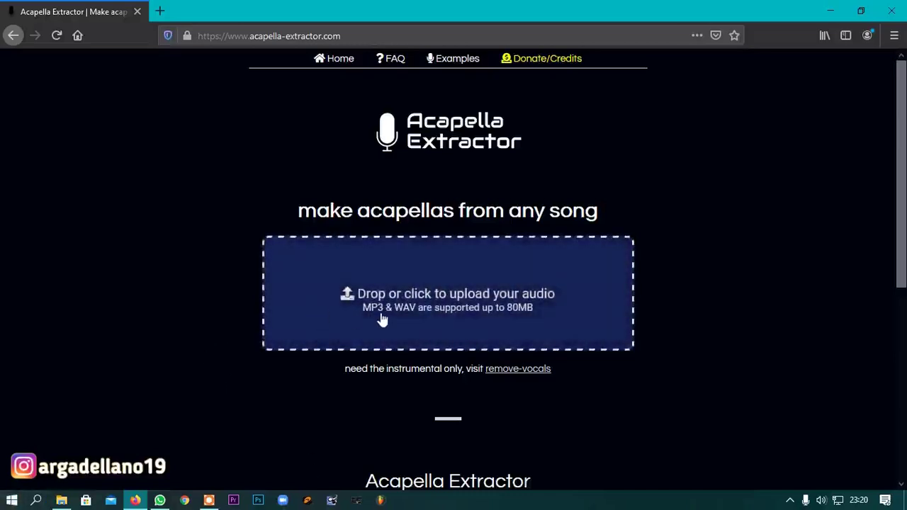
Step: Upload the TERMISKIN DI DUNIA song from the Desktop folder to make an acapella from it
click(478, 312)
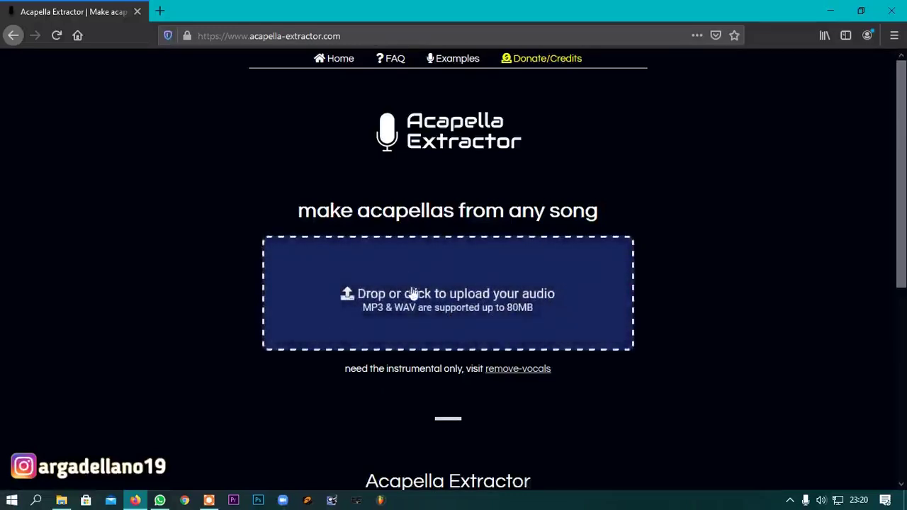
click(512, 302)
click(489, 268)
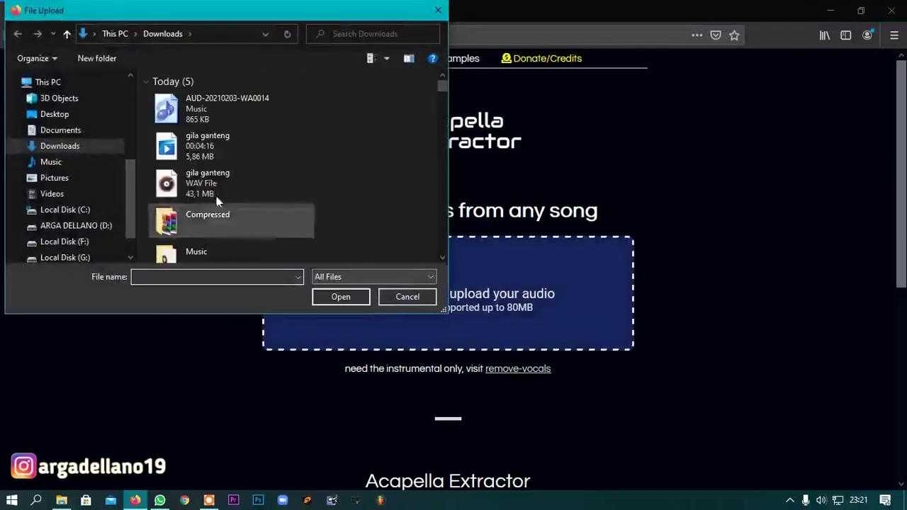
click(76, 114)
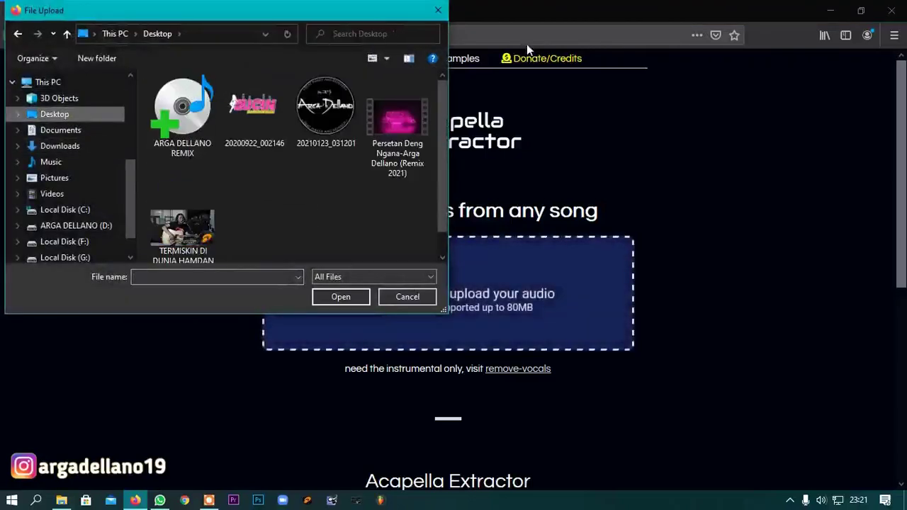
drag(444, 125, 448, 148)
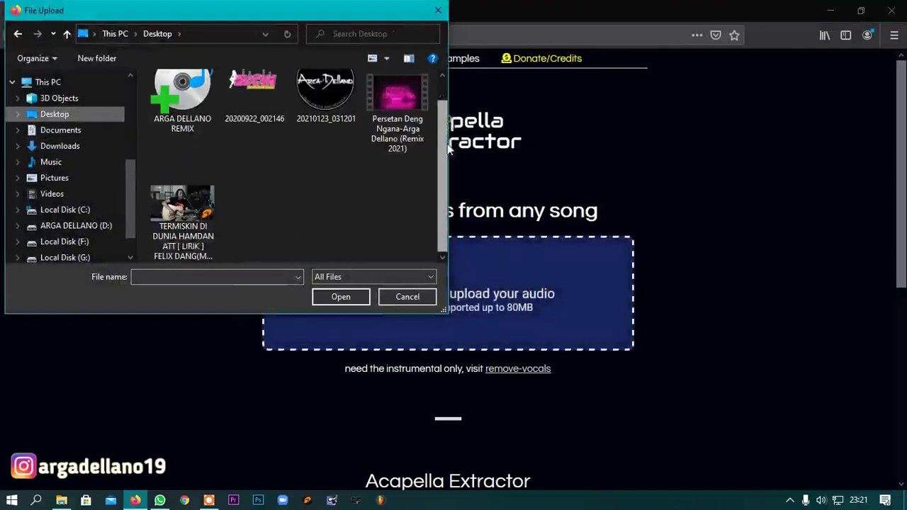
double_click(188, 213)
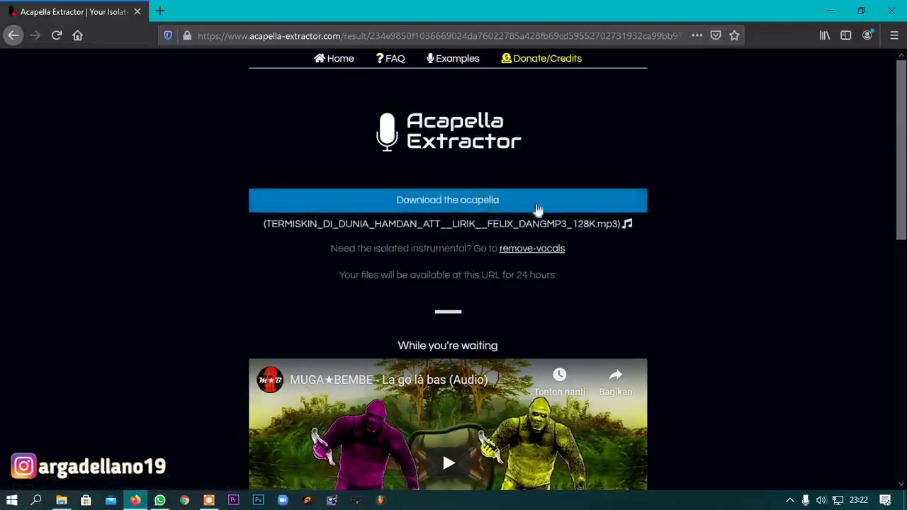
Step: Download the extracted acapella to the Desktop folder under its suggested file name and minimise the browser
click(461, 204)
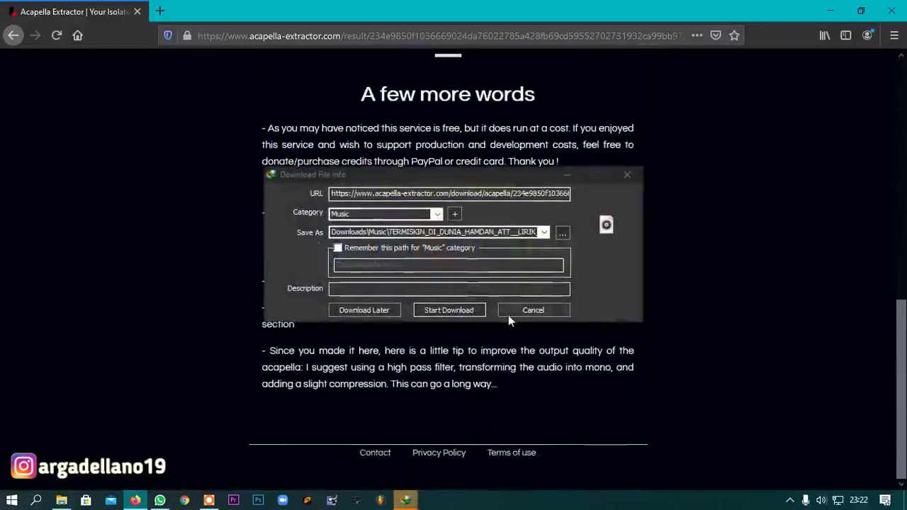
click(543, 234)
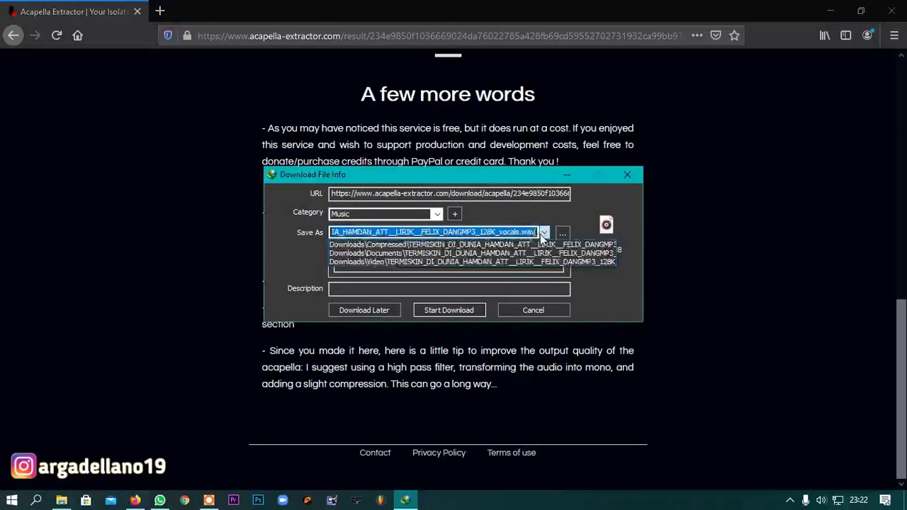
click(543, 234)
click(562, 234)
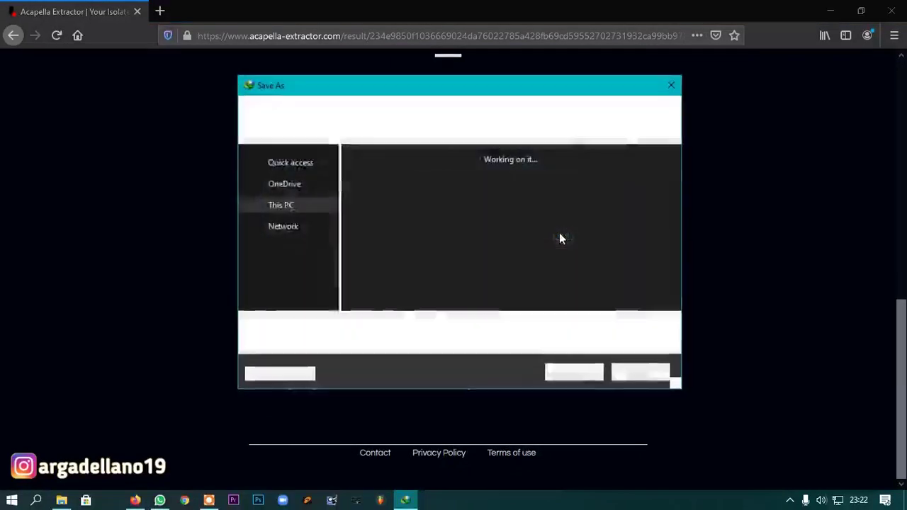
click(289, 188)
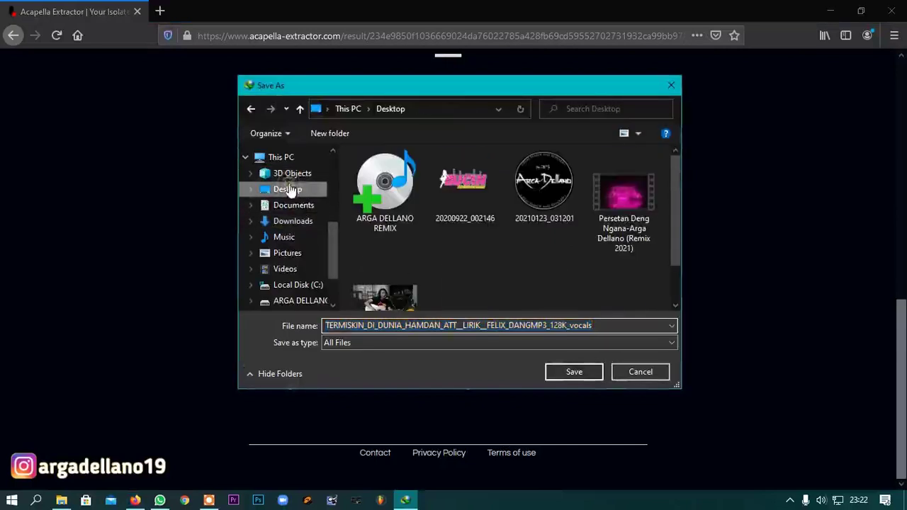
click(573, 374)
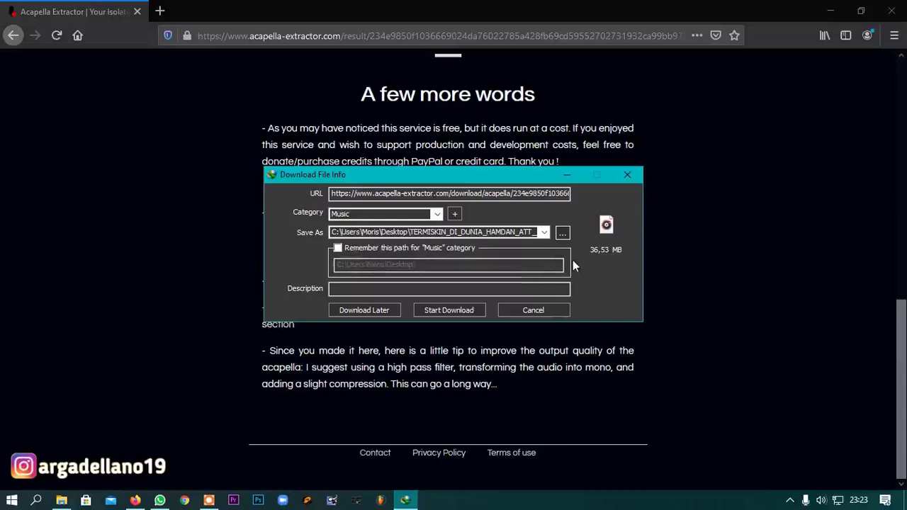
click(467, 312)
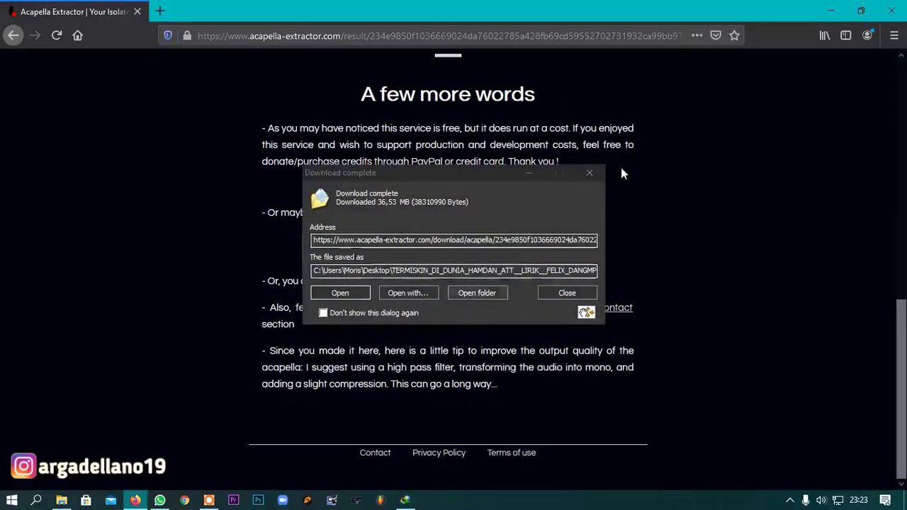
click(590, 174)
click(830, 10)
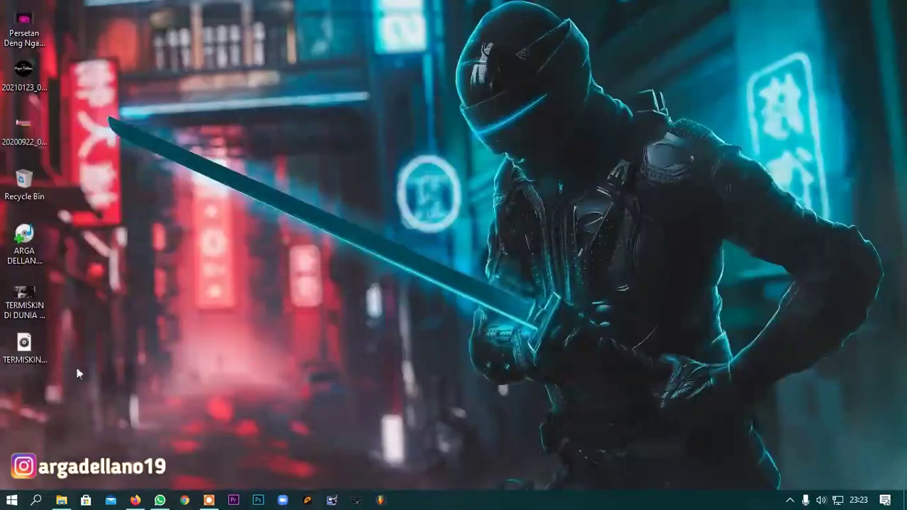
Step: Play the downloaded vocals file from the desktop, checking it at about 0:36 and 1:17, and close the player
double_click(37, 352)
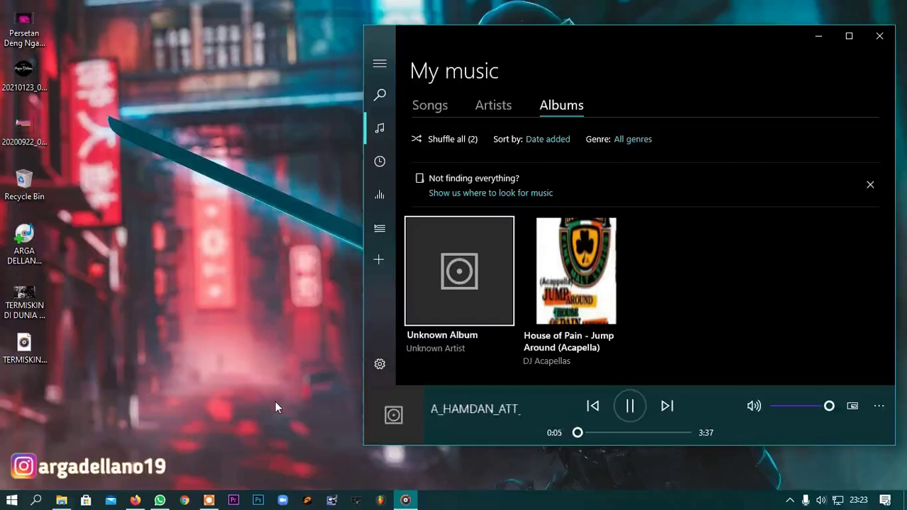
click(593, 432)
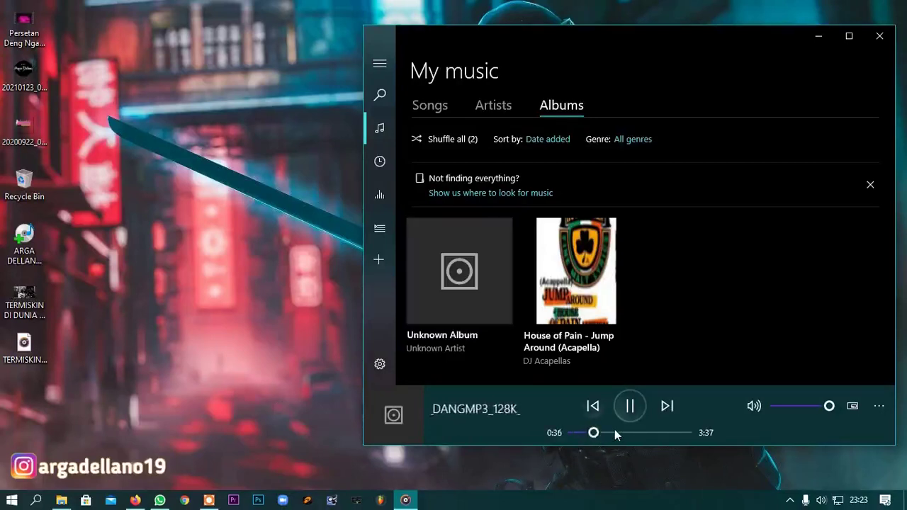
click(615, 432)
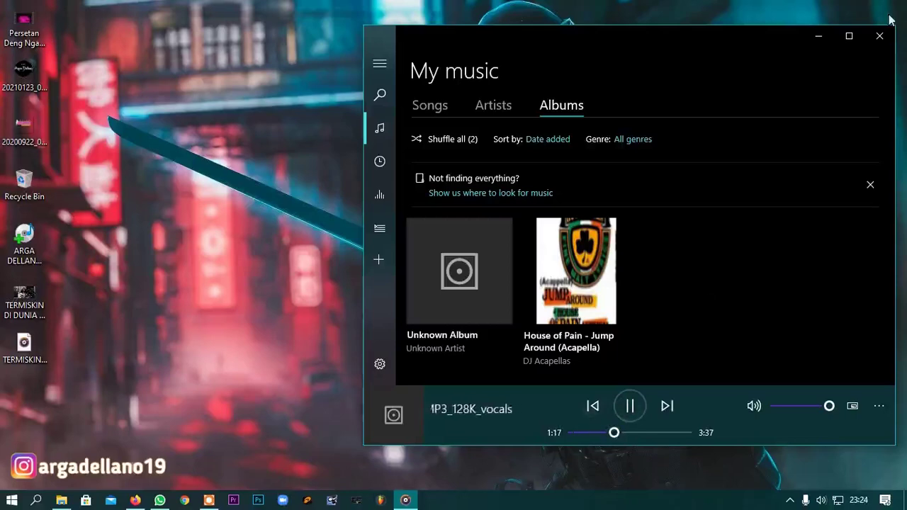
click(880, 35)
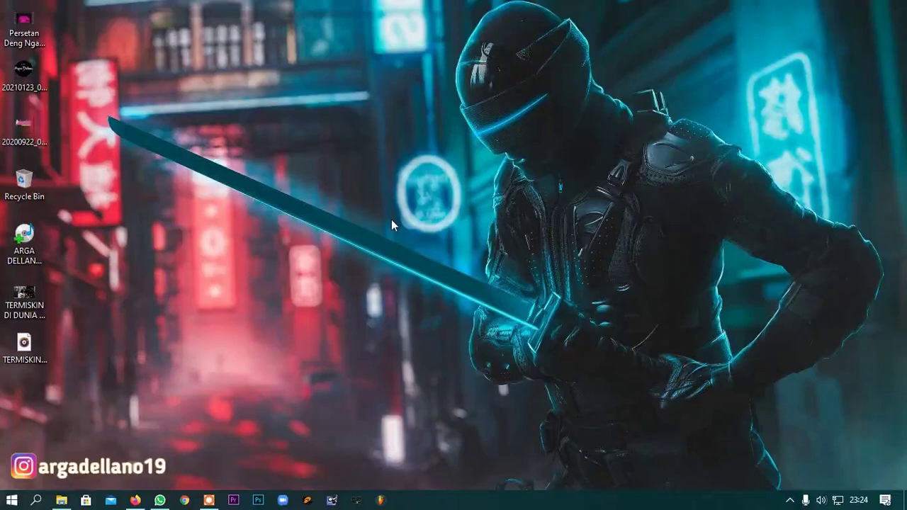
Step: Compare the original song with the extracted vocals file by playing each of them from the desktop once more
click(17, 291)
double_click(17, 290)
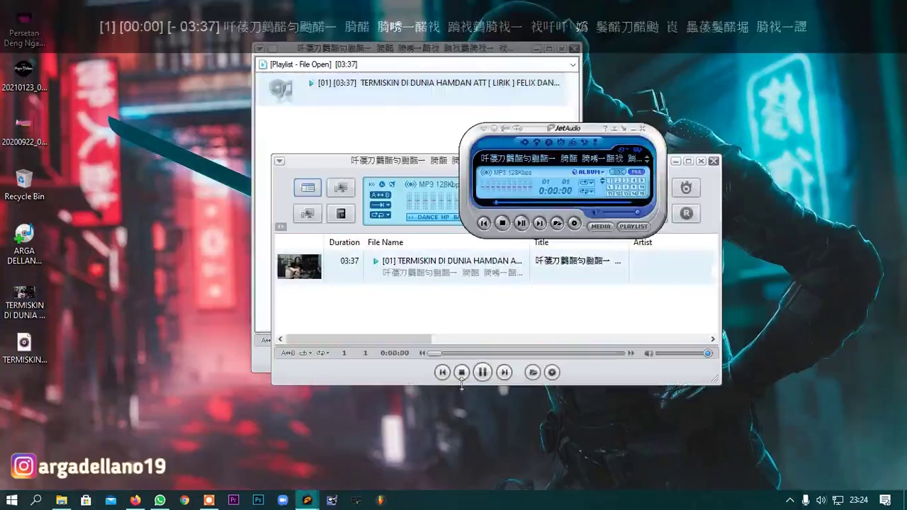
click(457, 353)
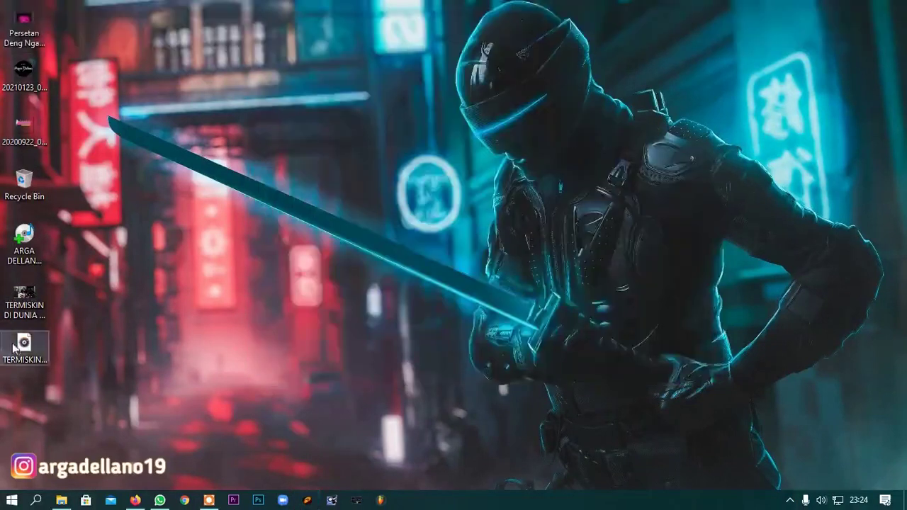
double_click(24, 343)
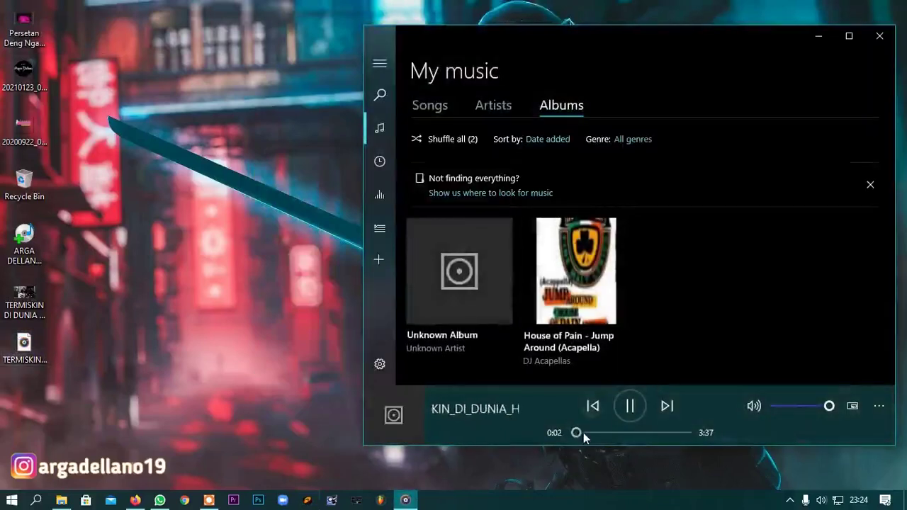
click(878, 36)
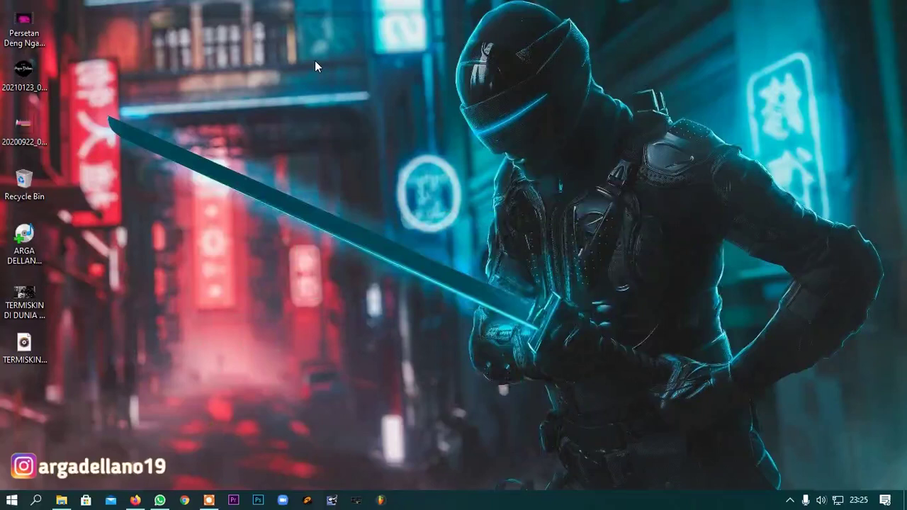
click(209, 500)
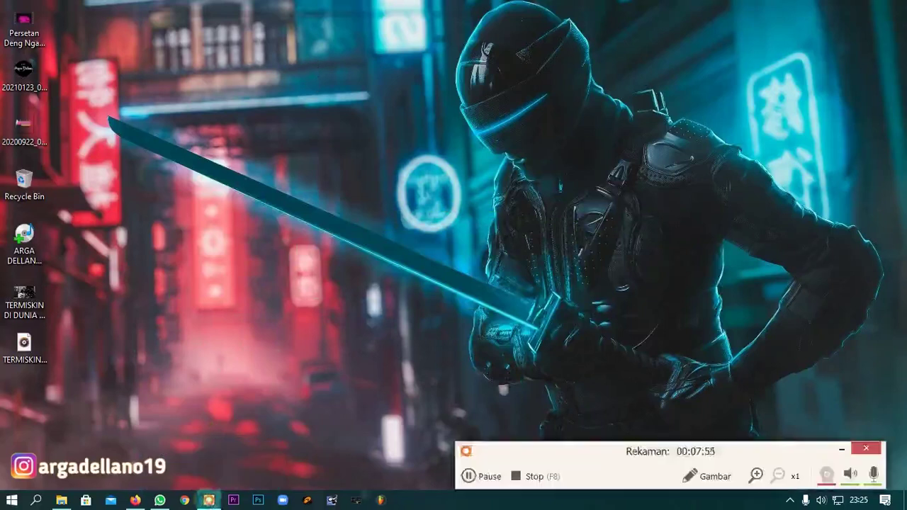